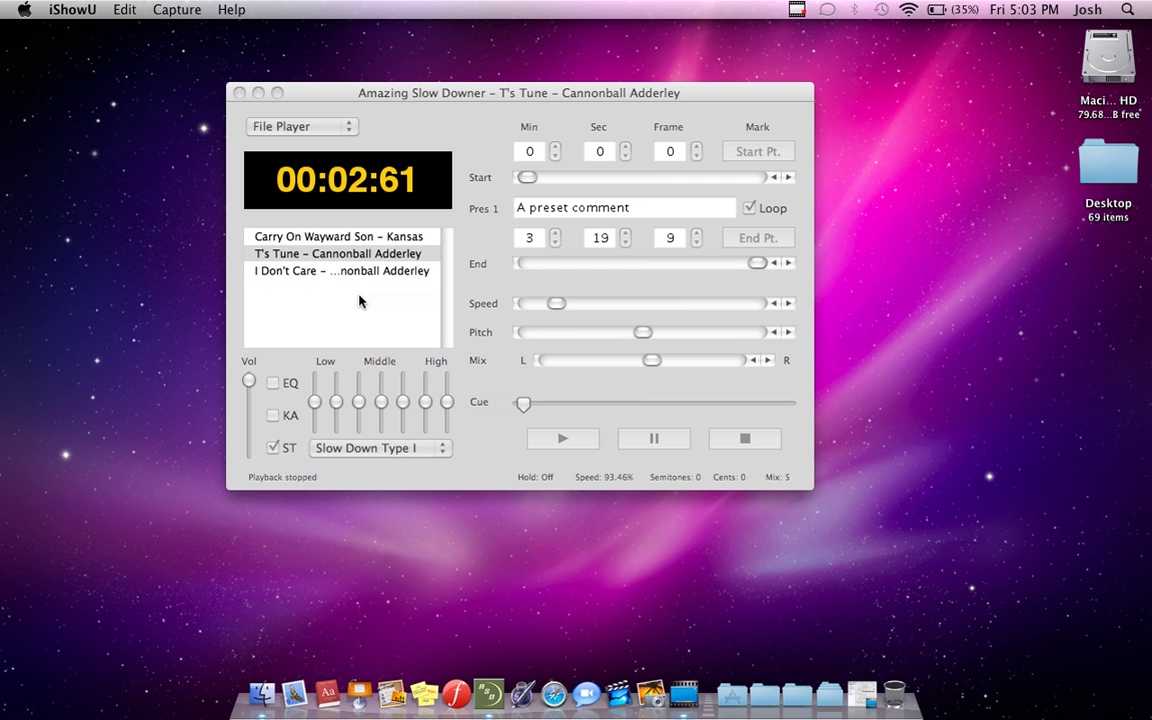
Bring the Amazing Slow Downer window to the front and shift it slightly right and down.
left_click(380, 95)
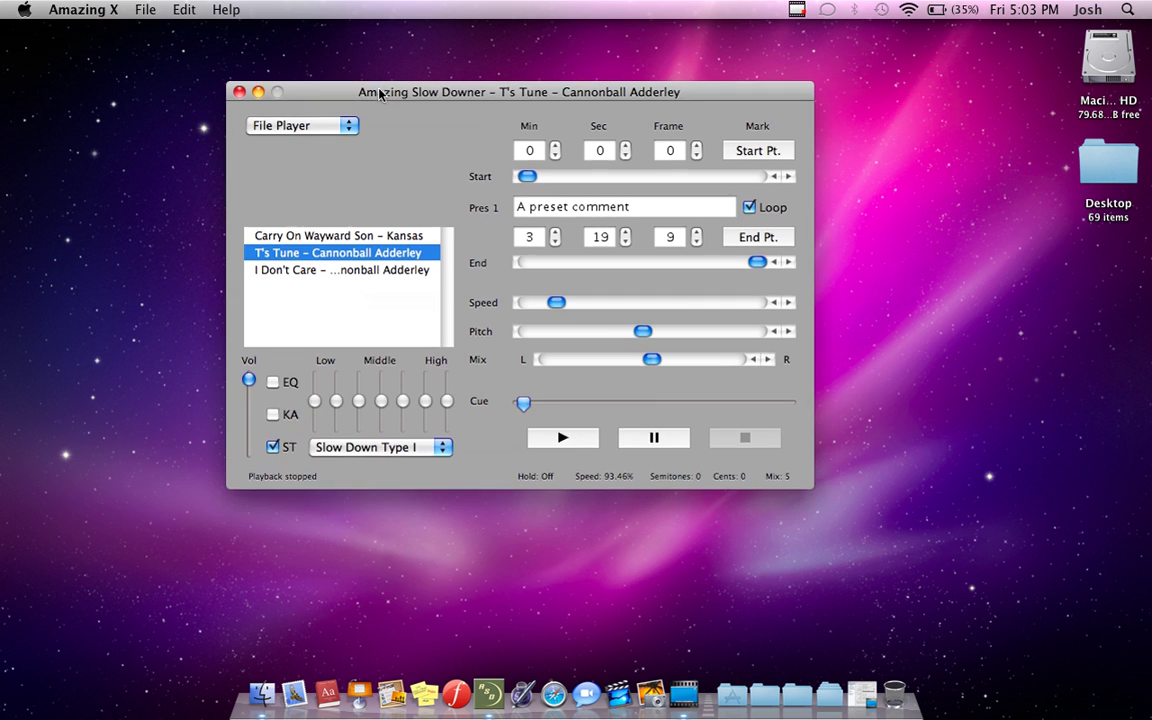
left_click_drag(380, 95, 412, 112)
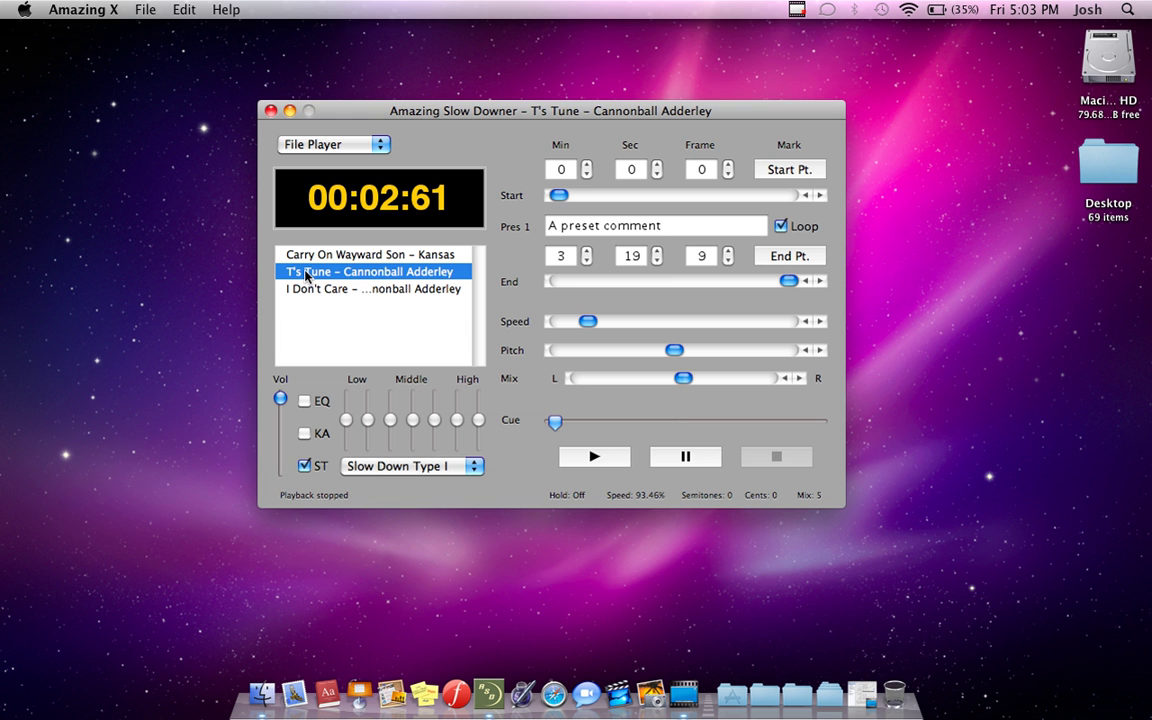
Raise the system volume and play T's Tune briefly, stopping at 00:05:38.
key("XF86AudioRaiseVolume")
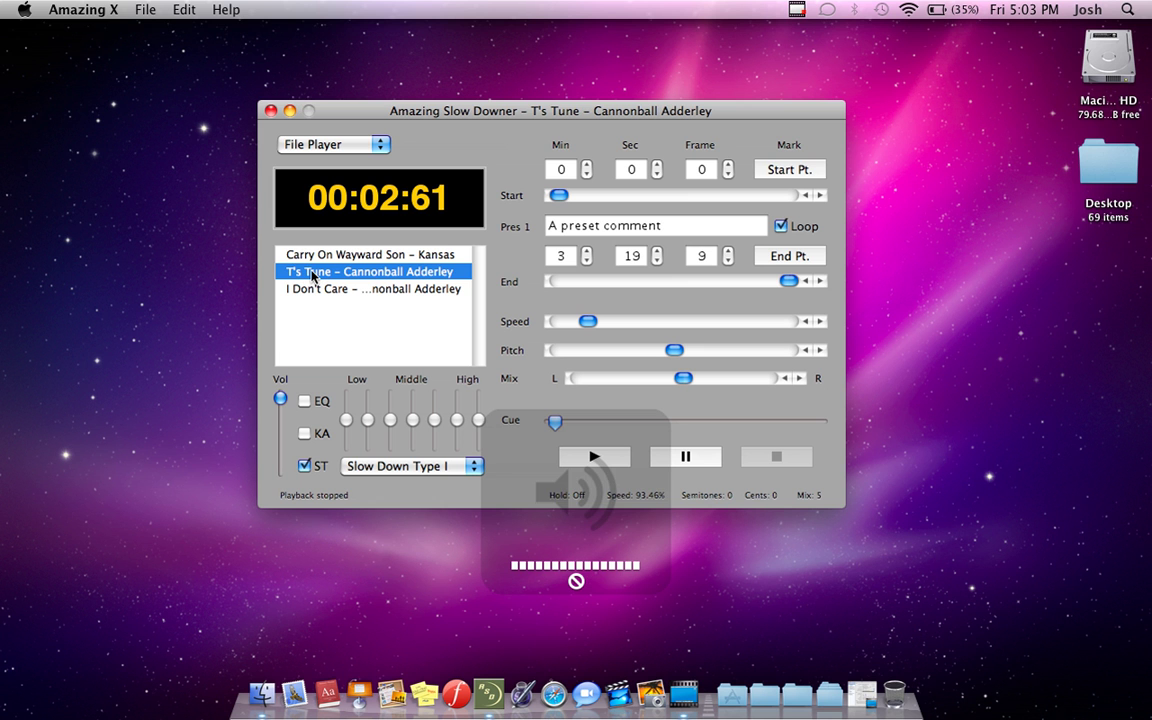
key("space")
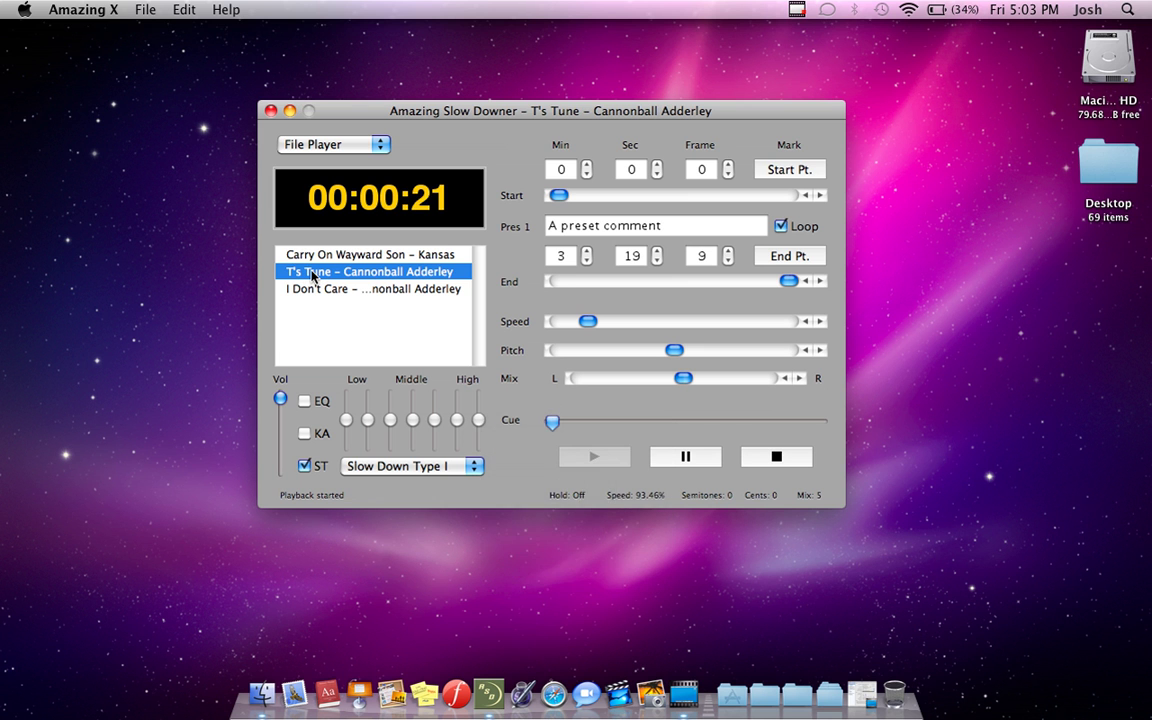
key("XF86AudioRaiseVolume")
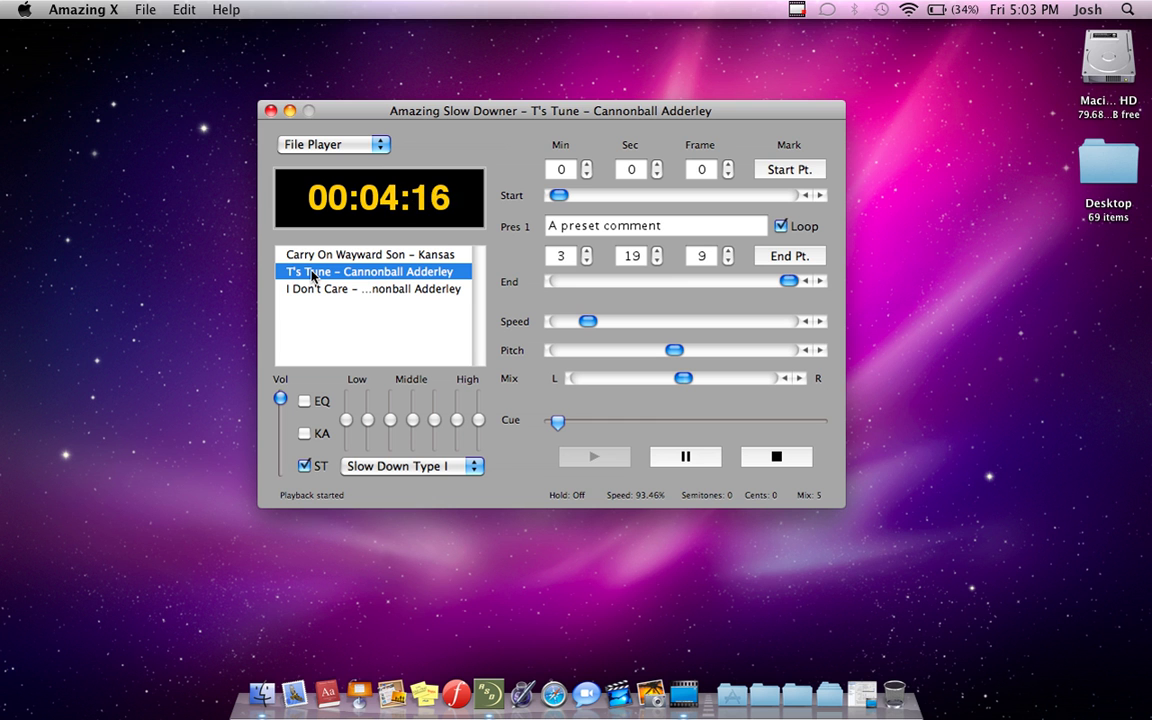
key("space")
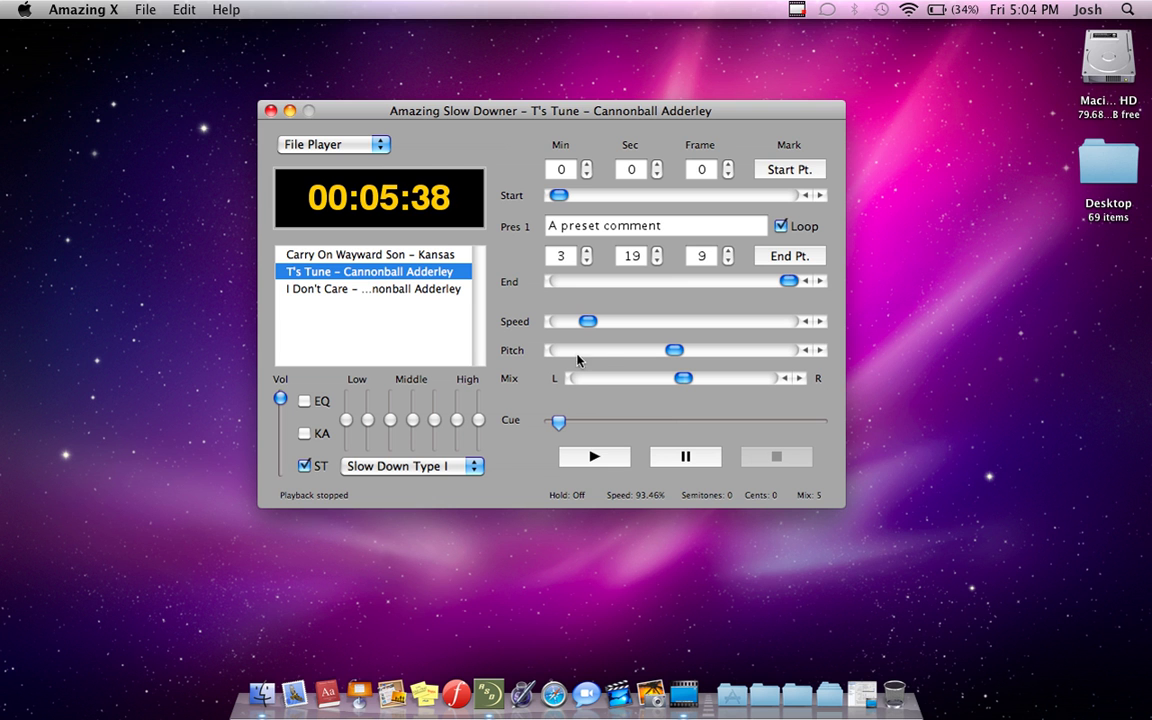
Audition T's Tune at 200% speed, then at a slow 21.55%.
left_click_drag(581, 328, 537, 322)
key("space")
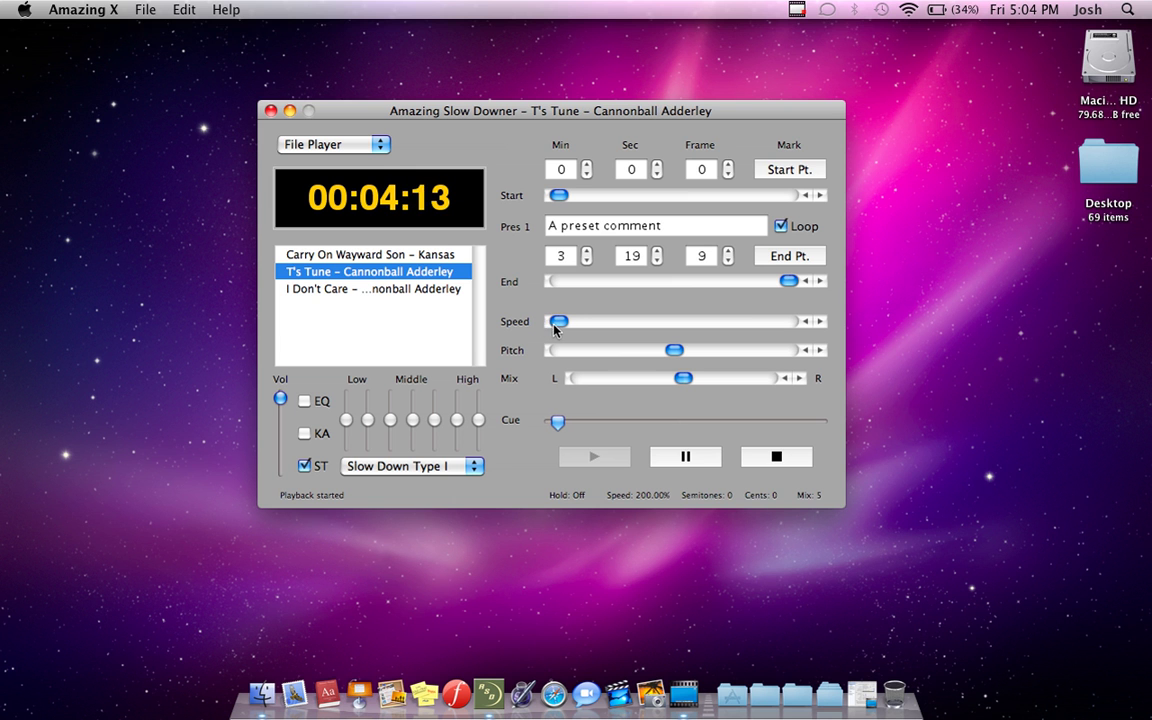
key("space")
left_click_drag(558, 328, 766, 321)
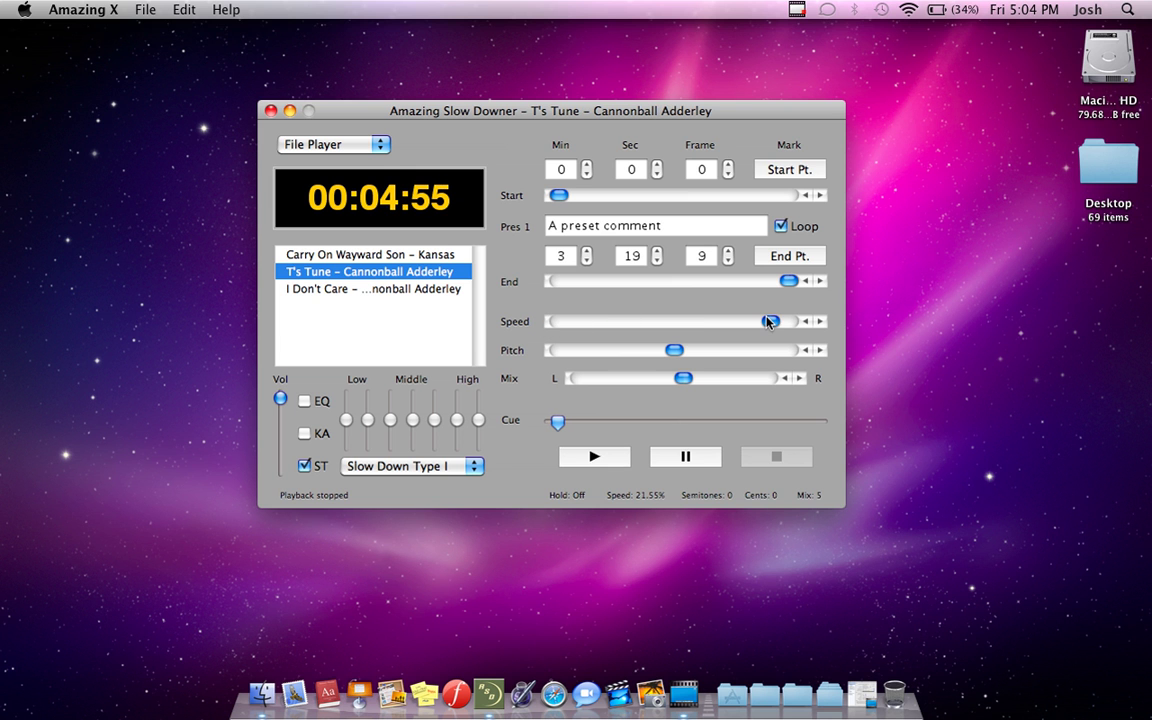
key("space")
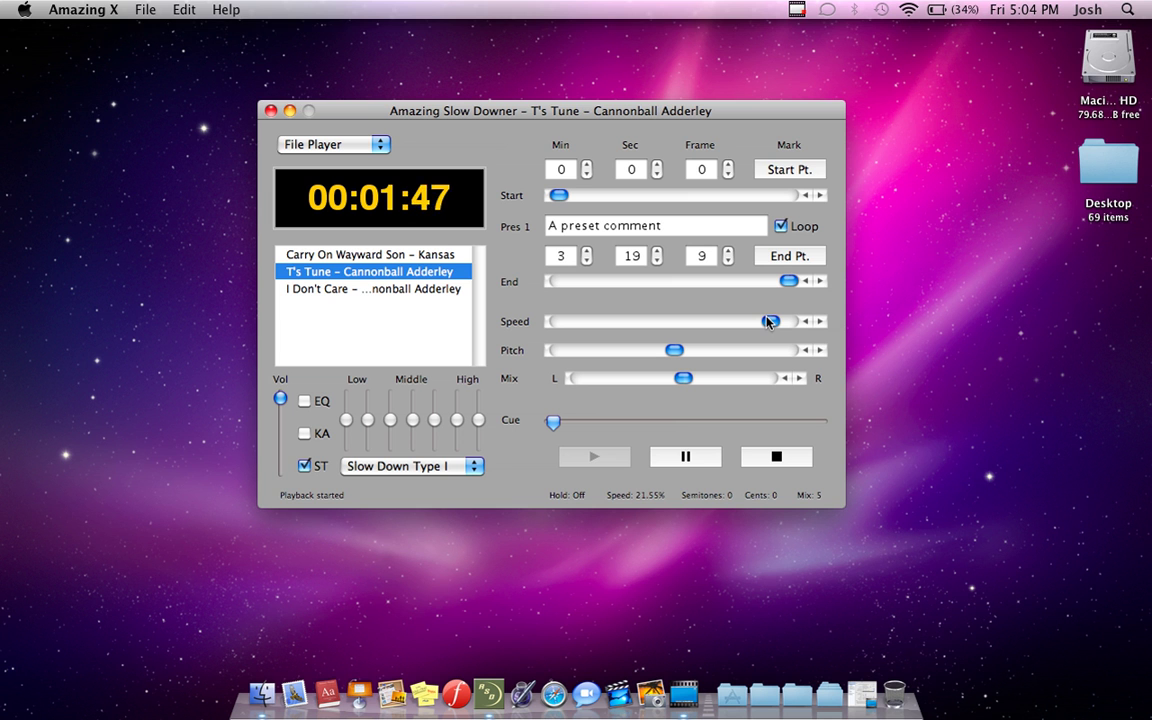
key("space")
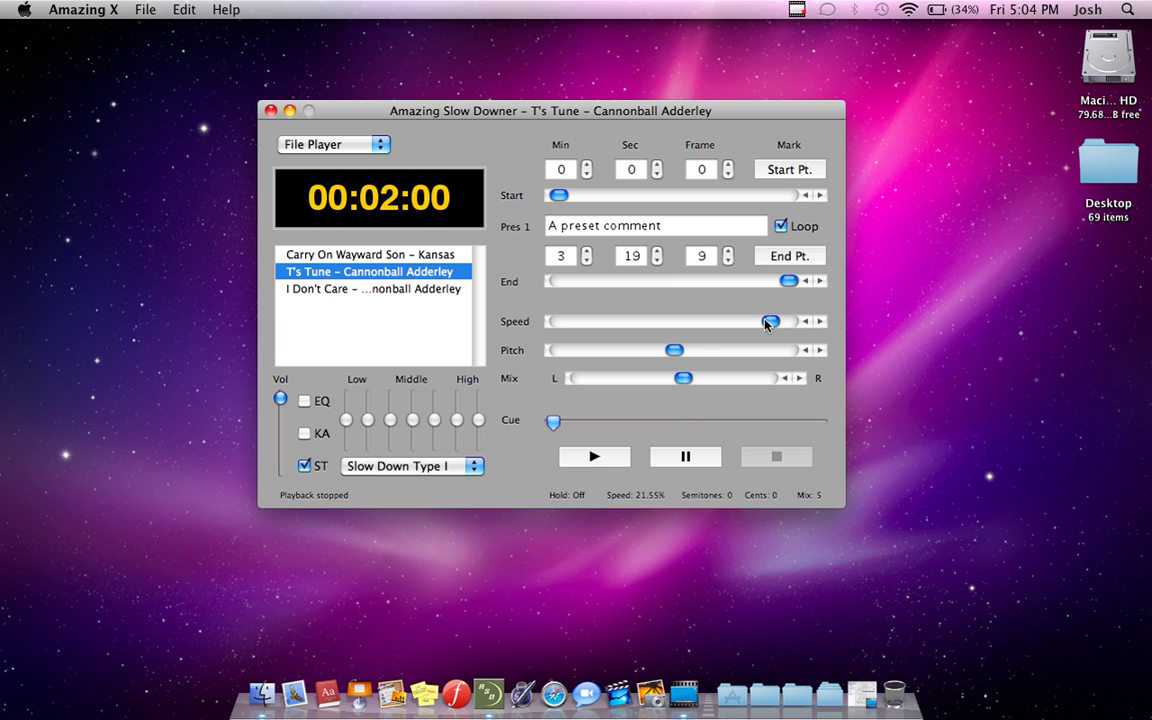
From 01:25:00, try speeds 23.04% and about 44.64%, settle at 20.75%, and stop.
left_click(665, 424)
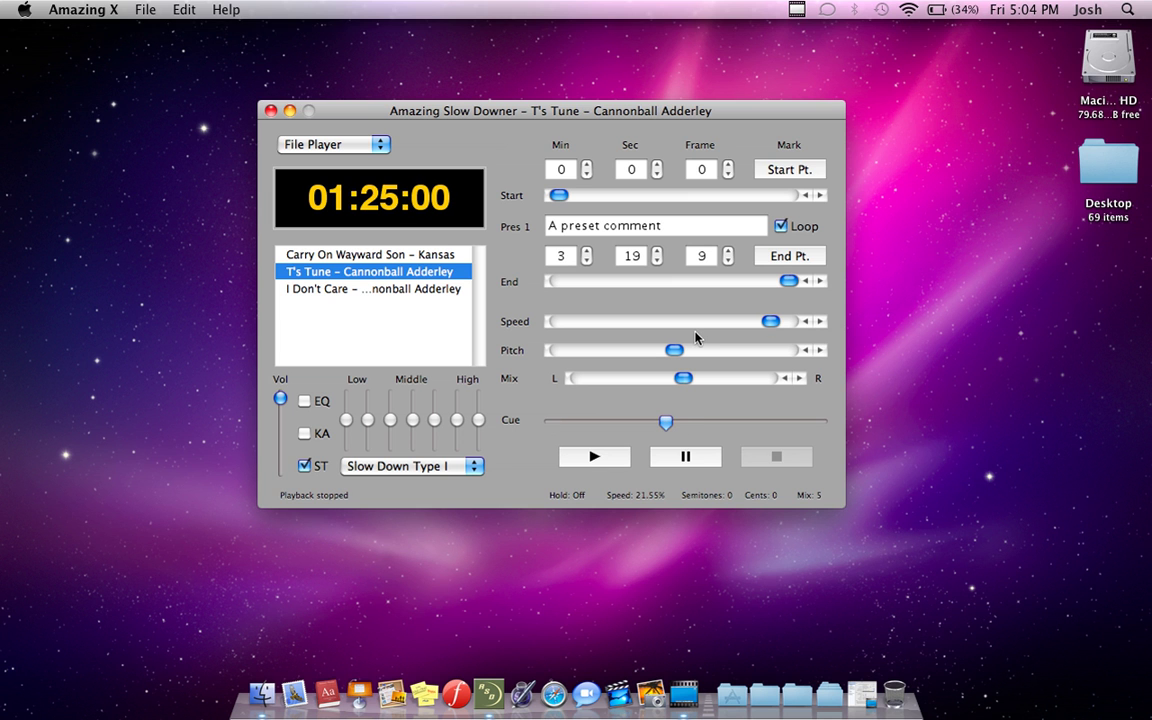
key("space")
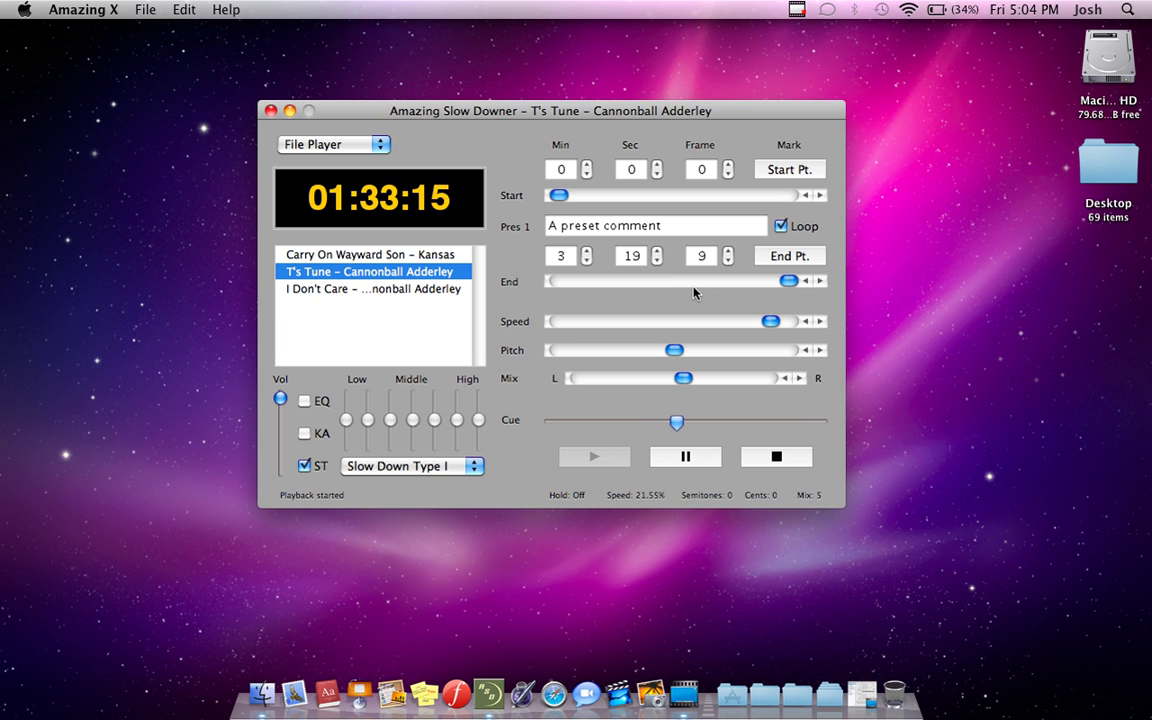
left_click(686, 321)
left_click(655, 322)
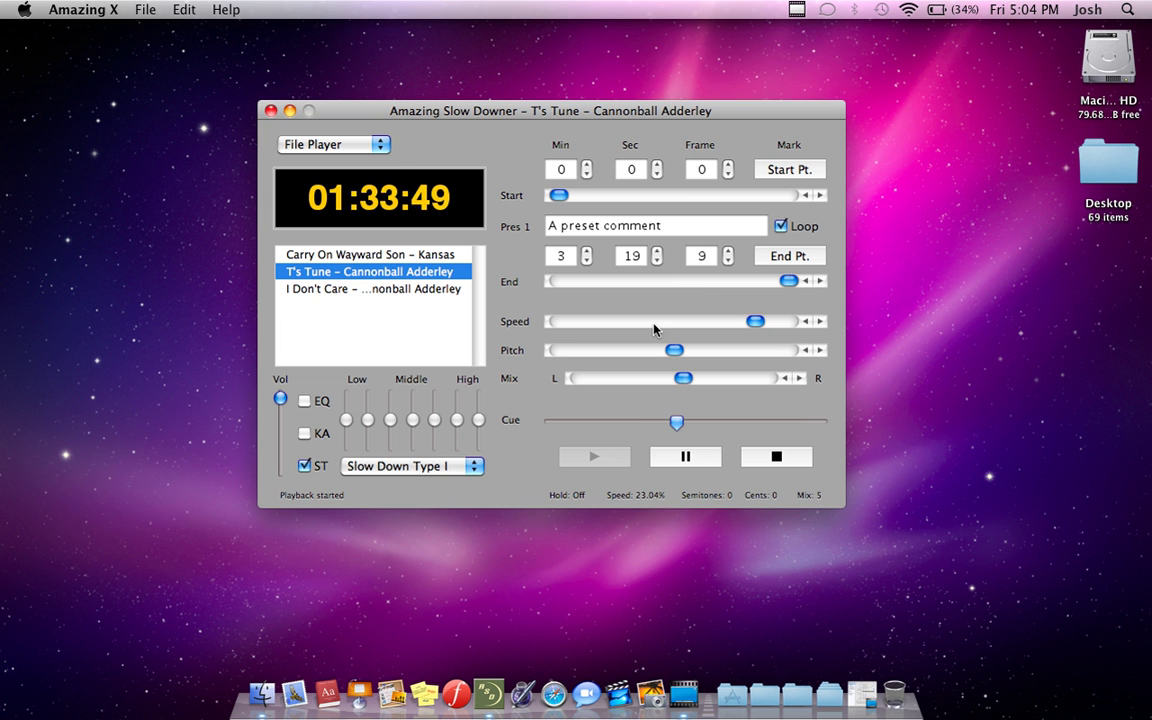
left_click_drag(755, 322, 558, 325)
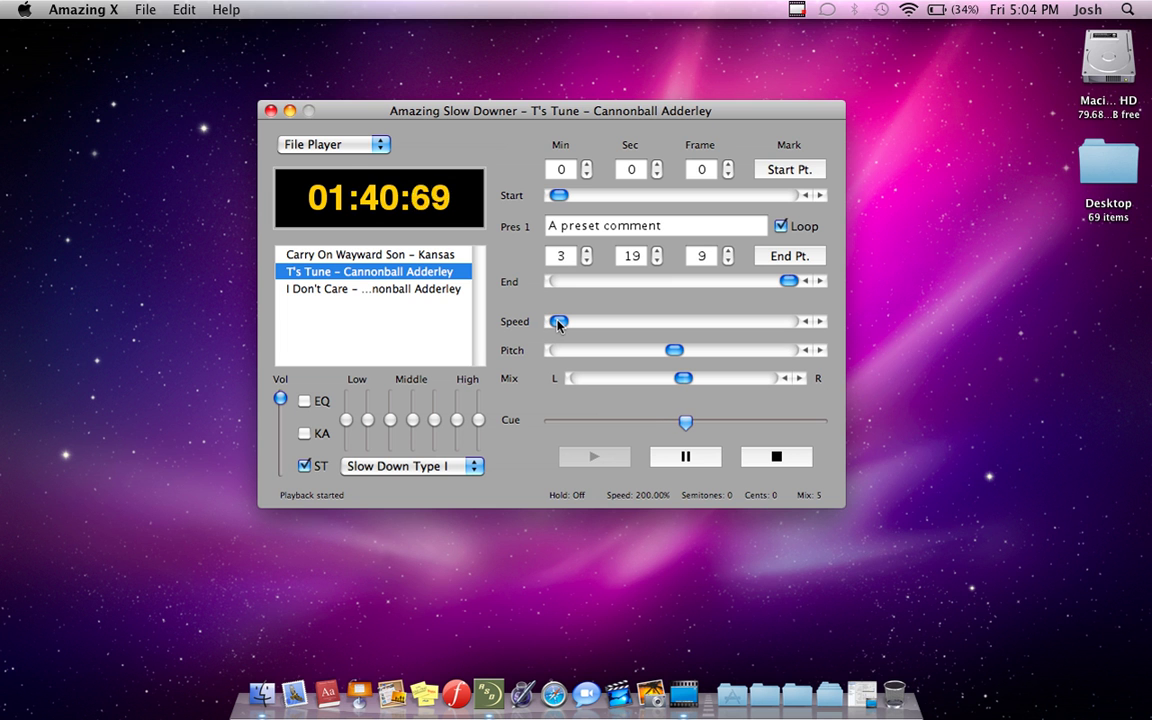
left_click_drag(558, 325, 779, 321)
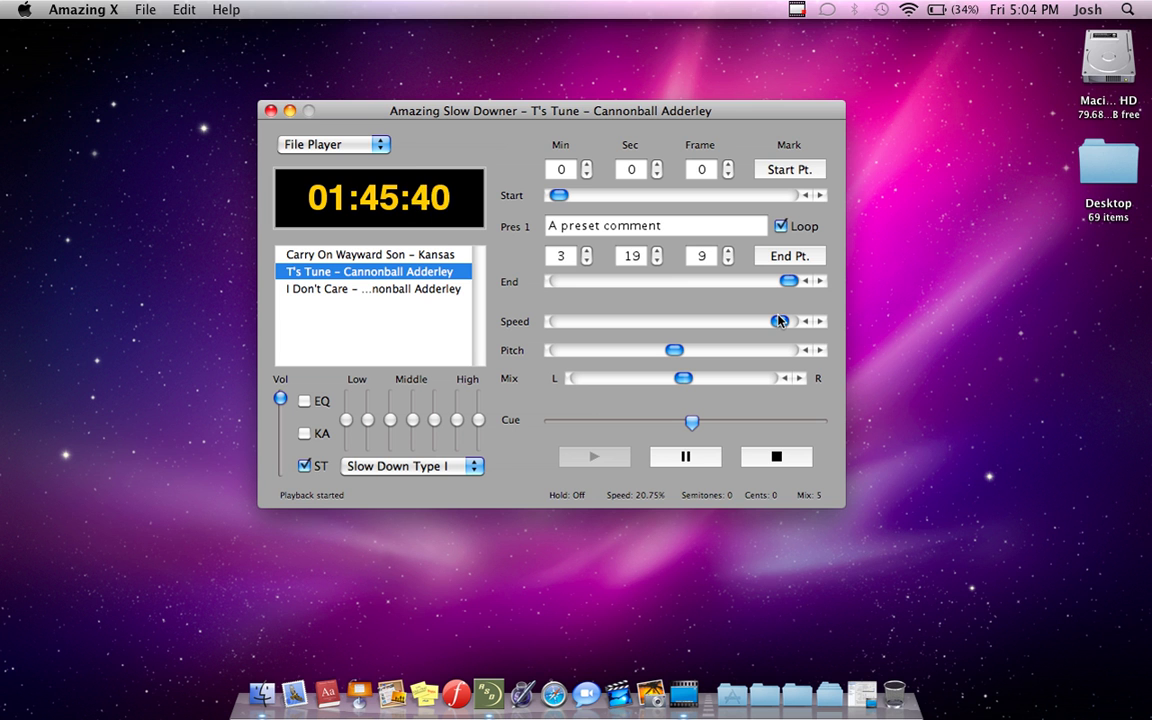
left_click(680, 457)
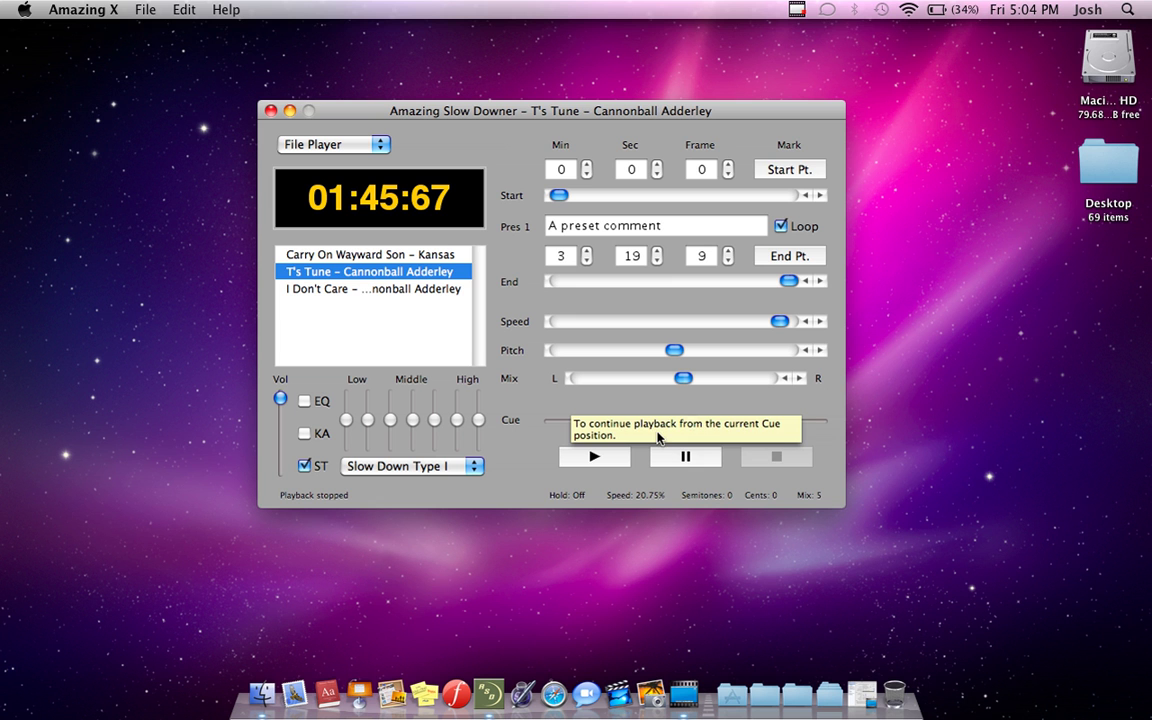
Lower the pitch to -10 semitones and set the speed to 102.04%.
left_click_drag(662, 421, 655, 422)
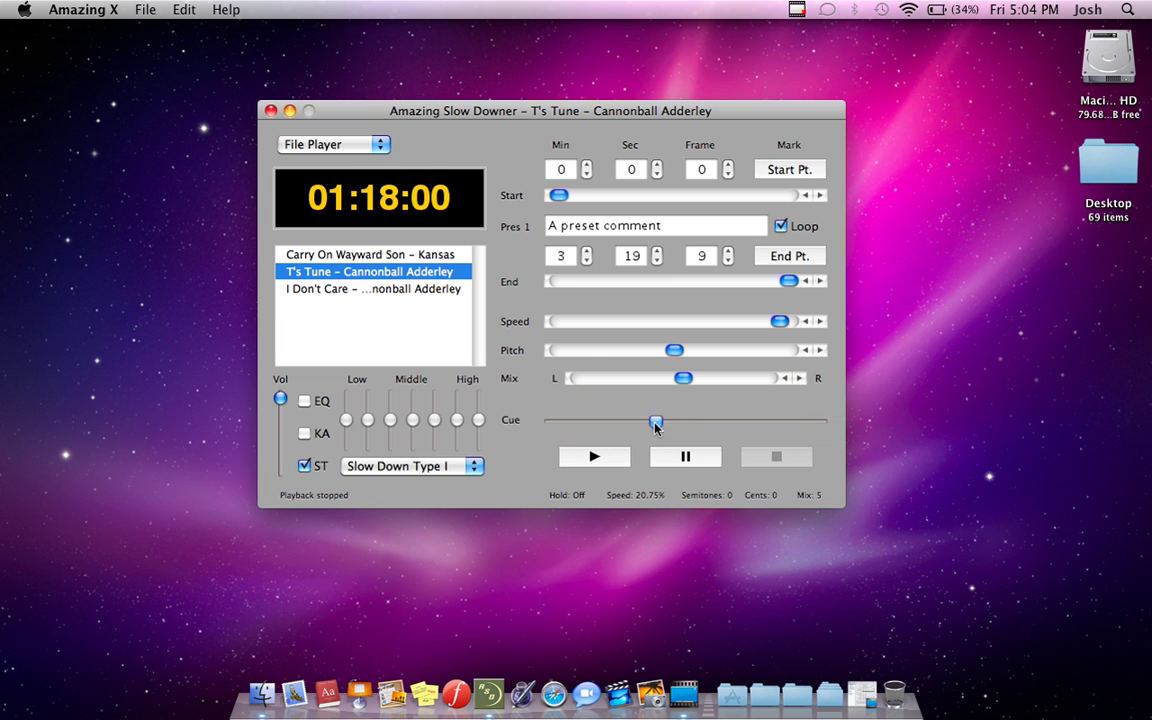
left_click_drag(676, 350, 586, 352)
left_click_drag(658, 424, 679, 424)
left_click_drag(779, 321, 584, 322)
Play the tune while trying pitches -3 and 2, settle at +1 semitone, then stop.
left_click(608, 458)
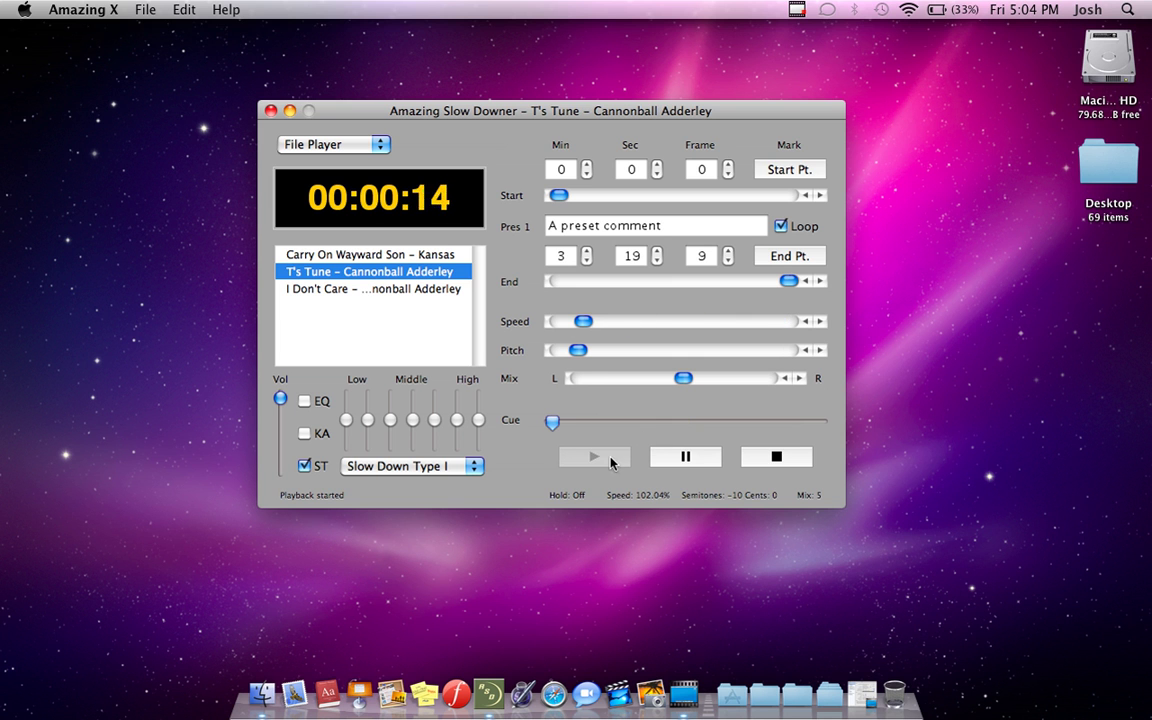
left_click(608, 423)
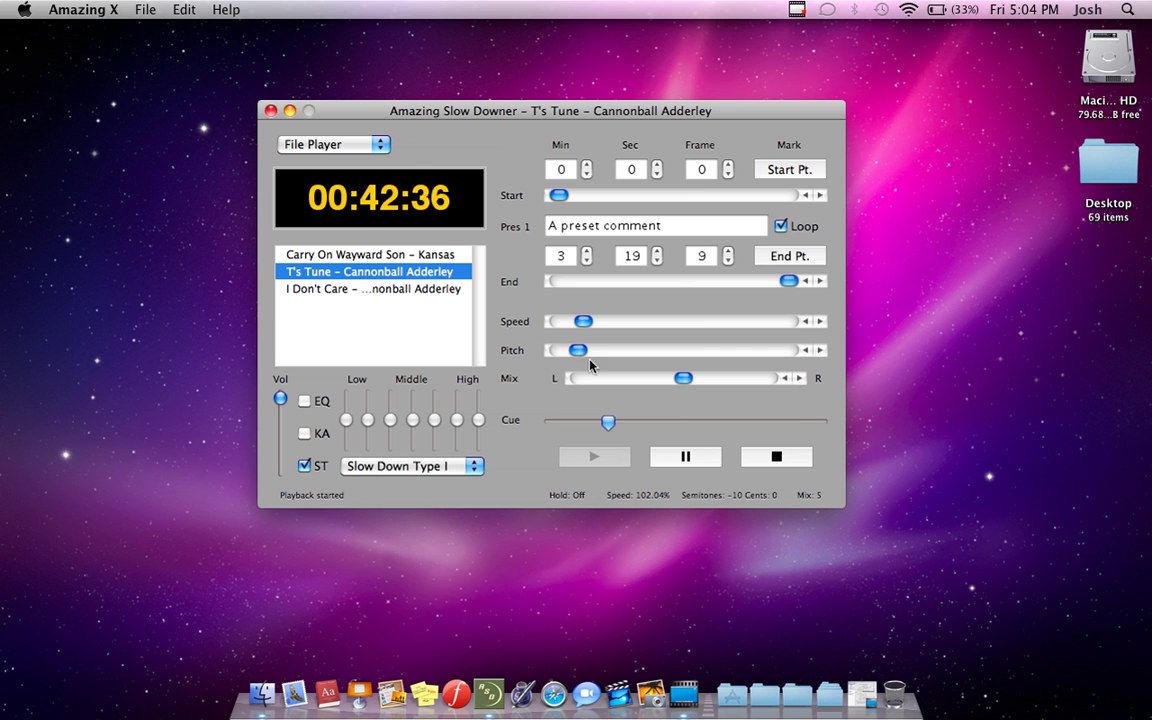
left_click_drag(578, 350, 741, 357)
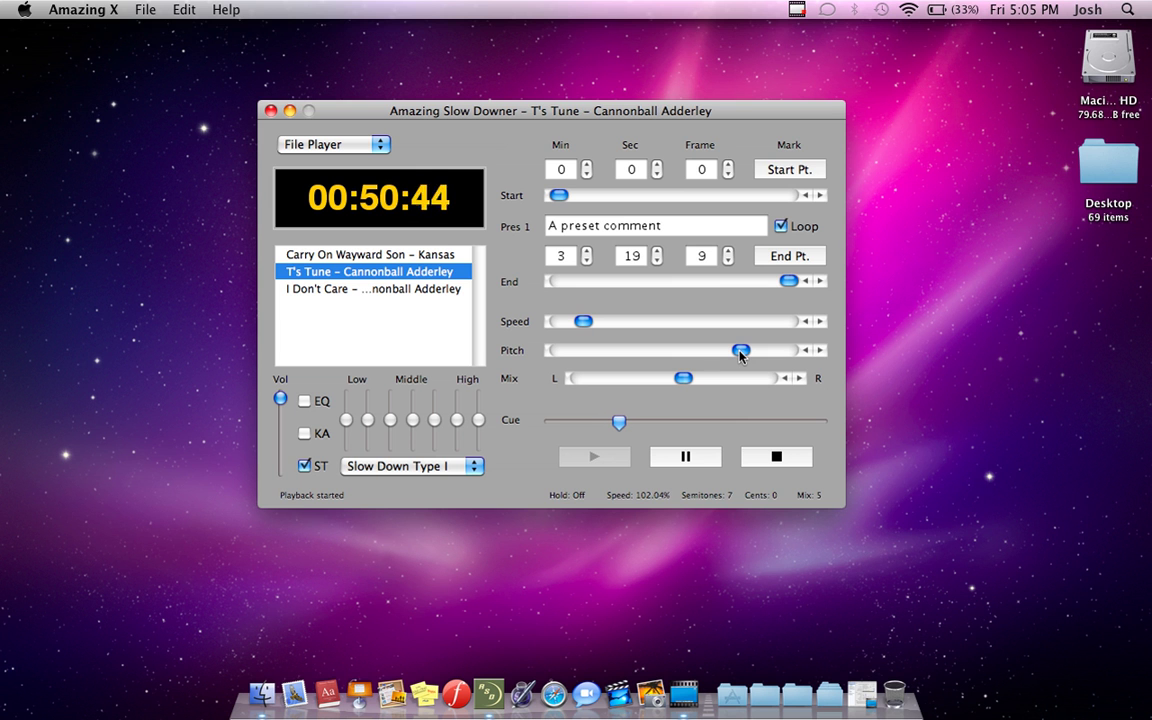
left_click_drag(741, 351, 656, 351)
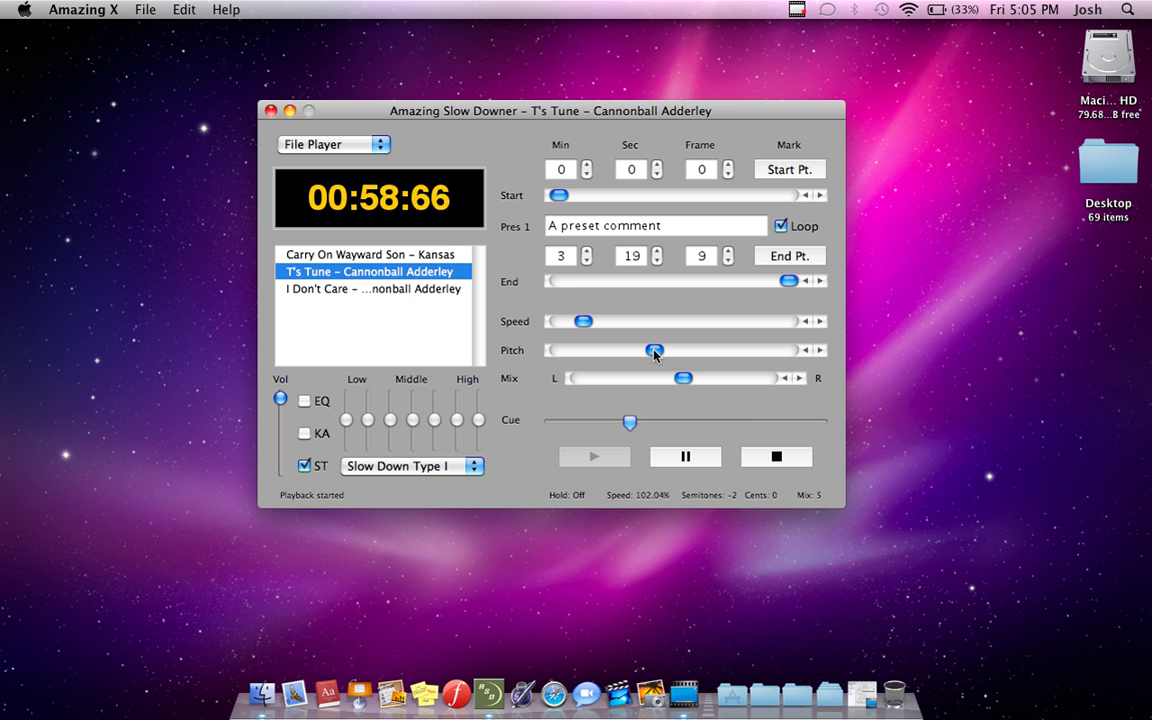
left_click_drag(655, 351, 682, 351)
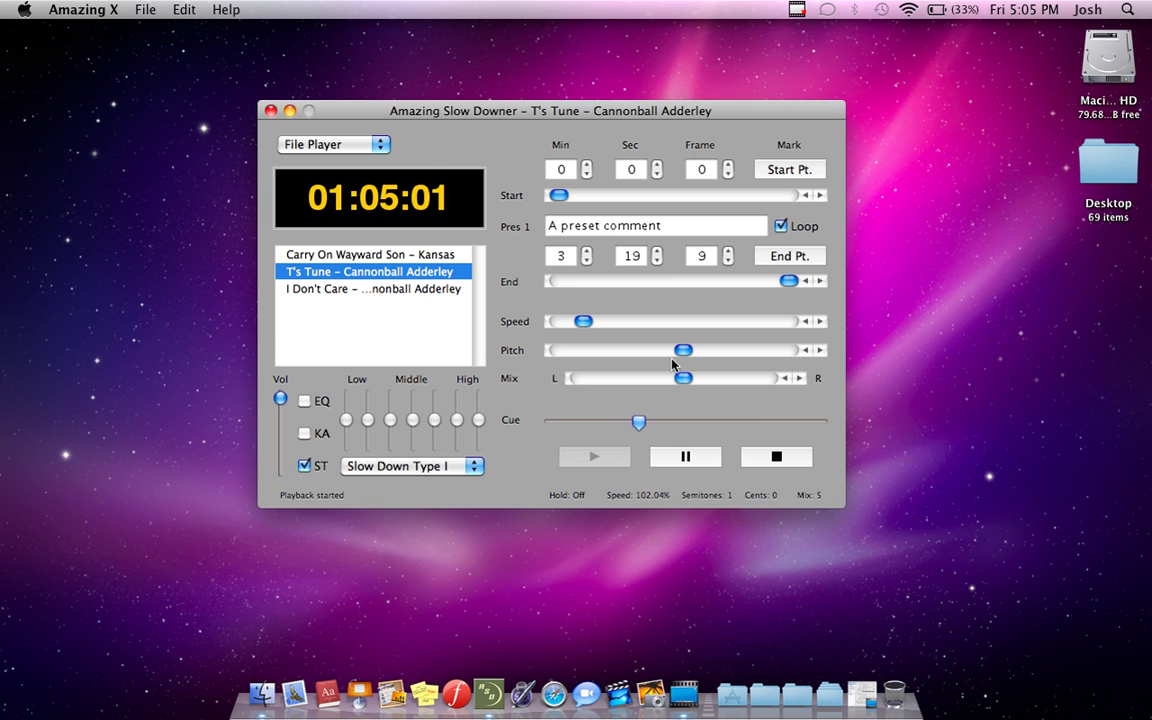
left_click(686, 456)
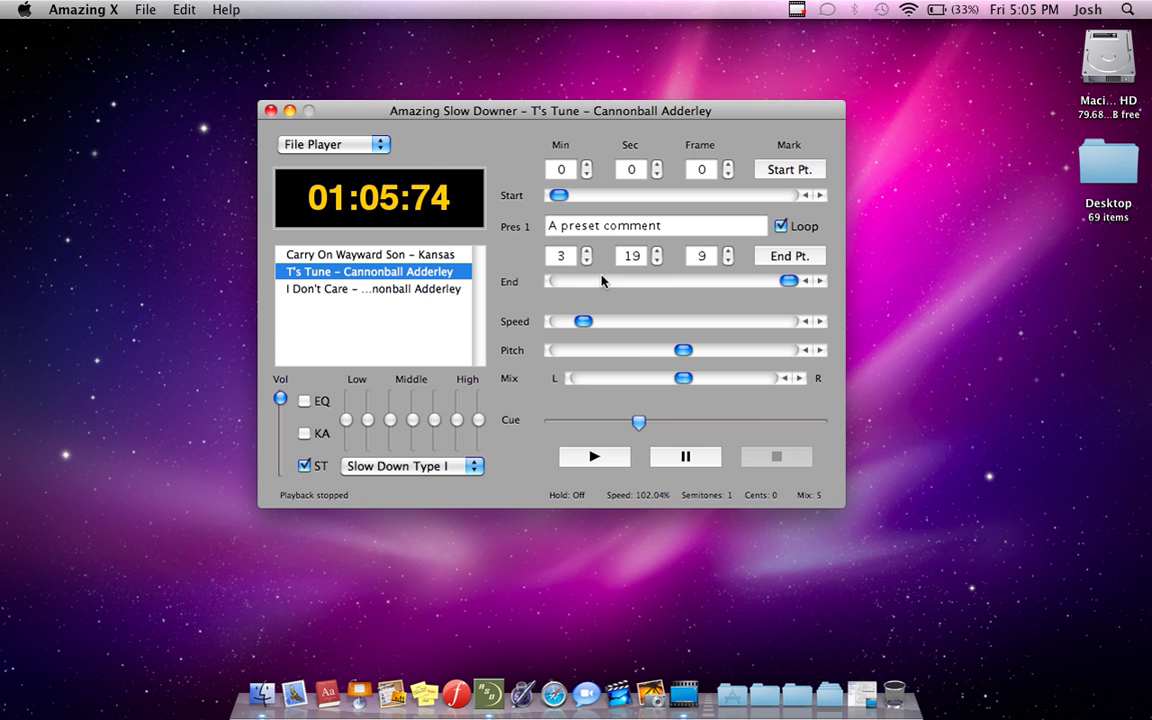
Pull the loop end back to 2:30:0, then step its seconds down to 0:10:0.
mouse_move(610, 284)
left_mouse_down()
mouse_move(673, 281)
mouse_move(590, 290)
left_mouse_up()
left_click_drag(727, 423, 550, 418)
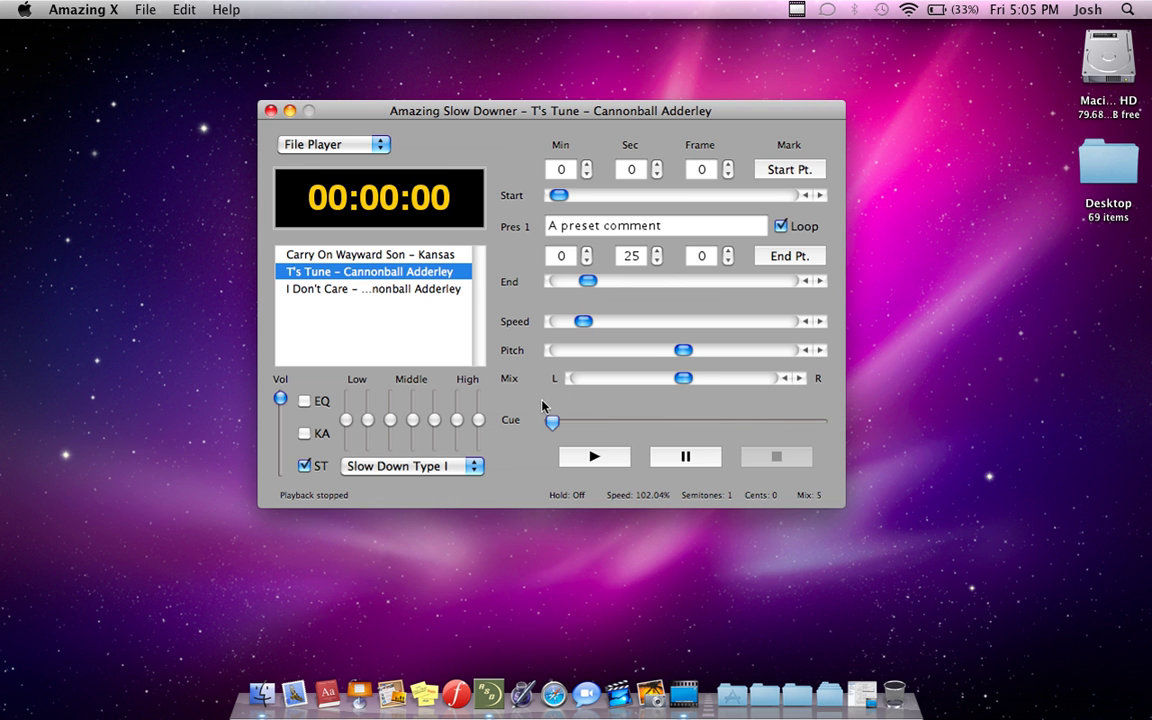
mouse_move(484, 388)
left_mouse_down()
mouse_move(561, 390)
mouse_move(477, 366)
left_mouse_up()
left_click_drag(545, 399, 826, 425)
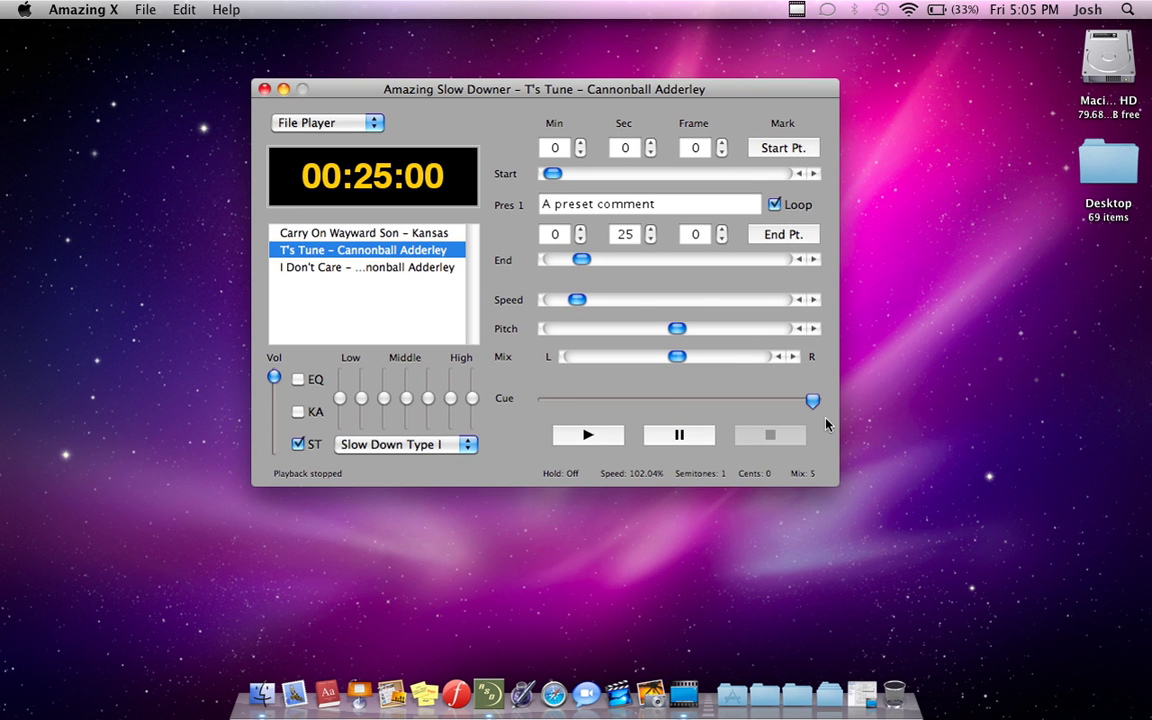
left_click(651, 240)
left_click(651, 240)
left_click(651, 240)
left_click(651, 240)
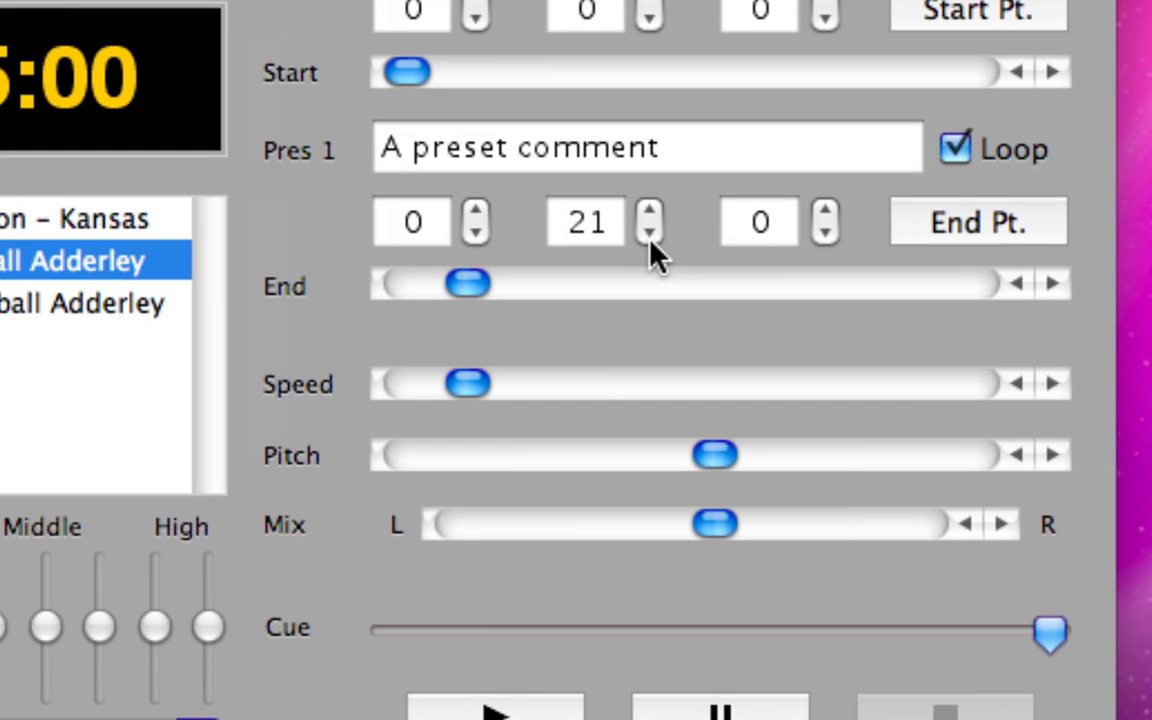
left_click_drag(651, 240, 651, 240)
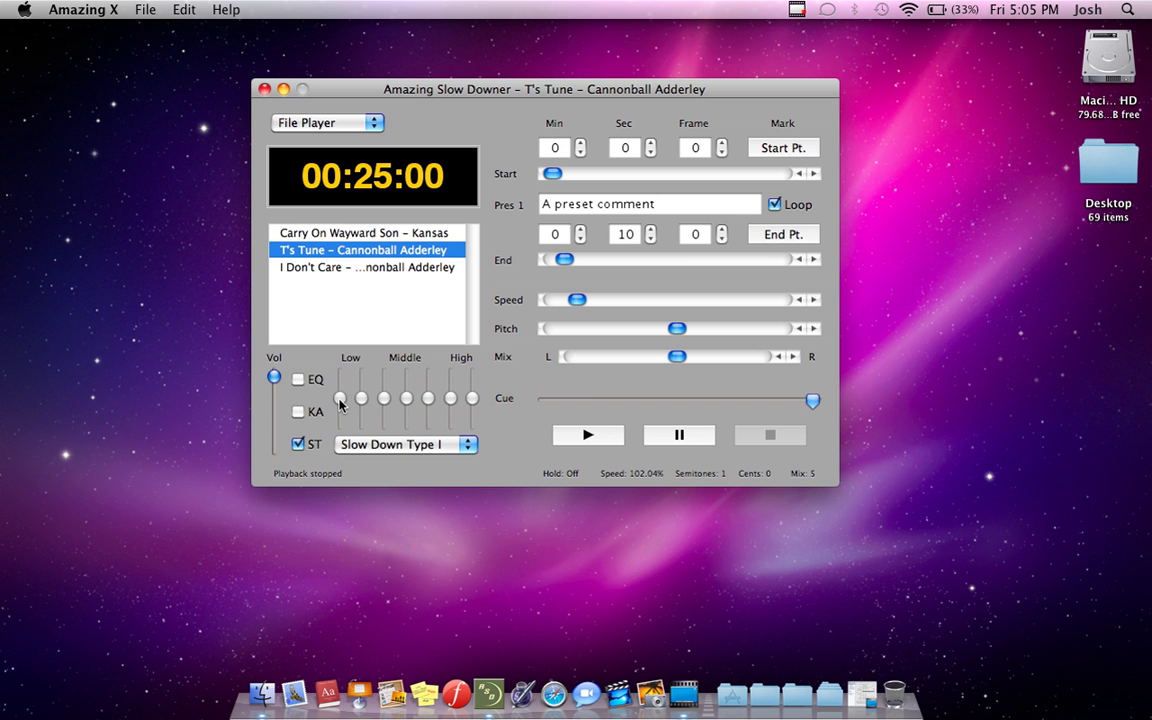
left_click(390, 444)
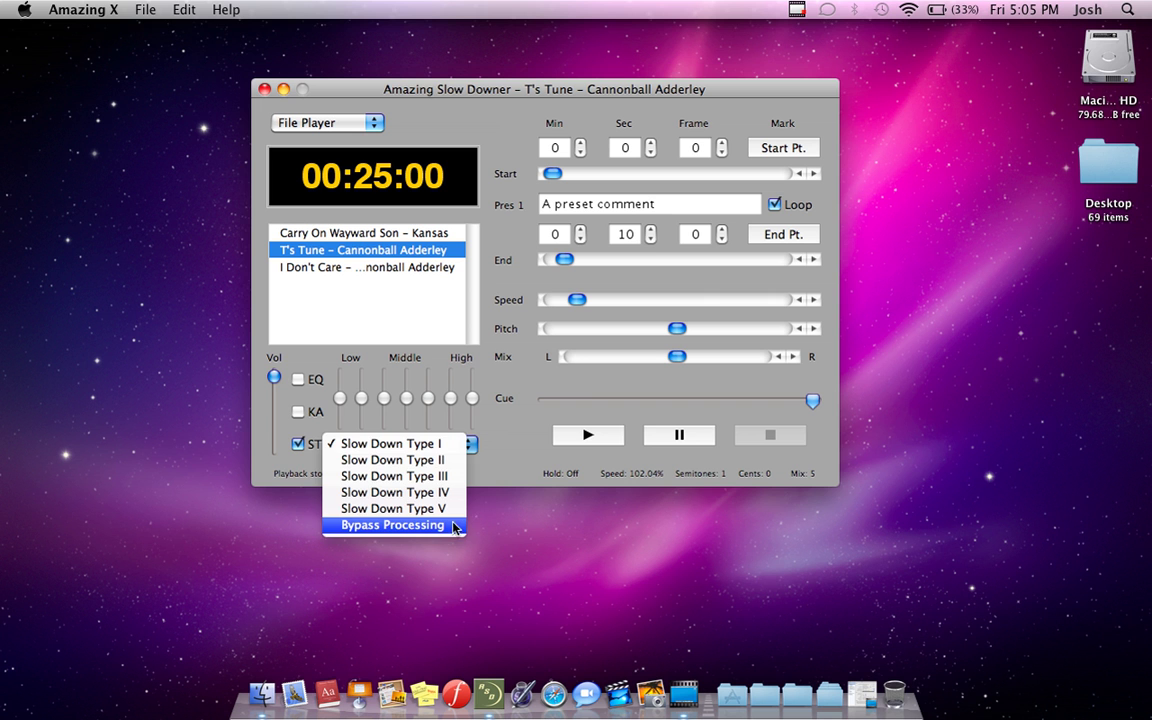
left_click(510, 467)
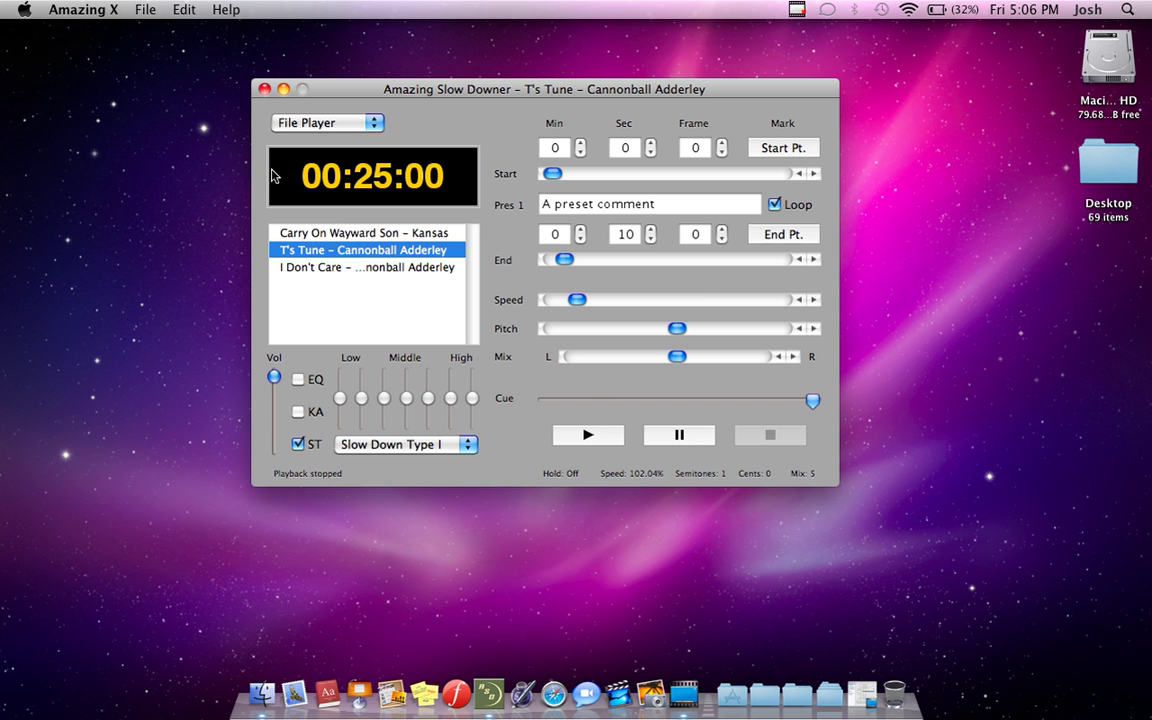
left_click(288, 136)
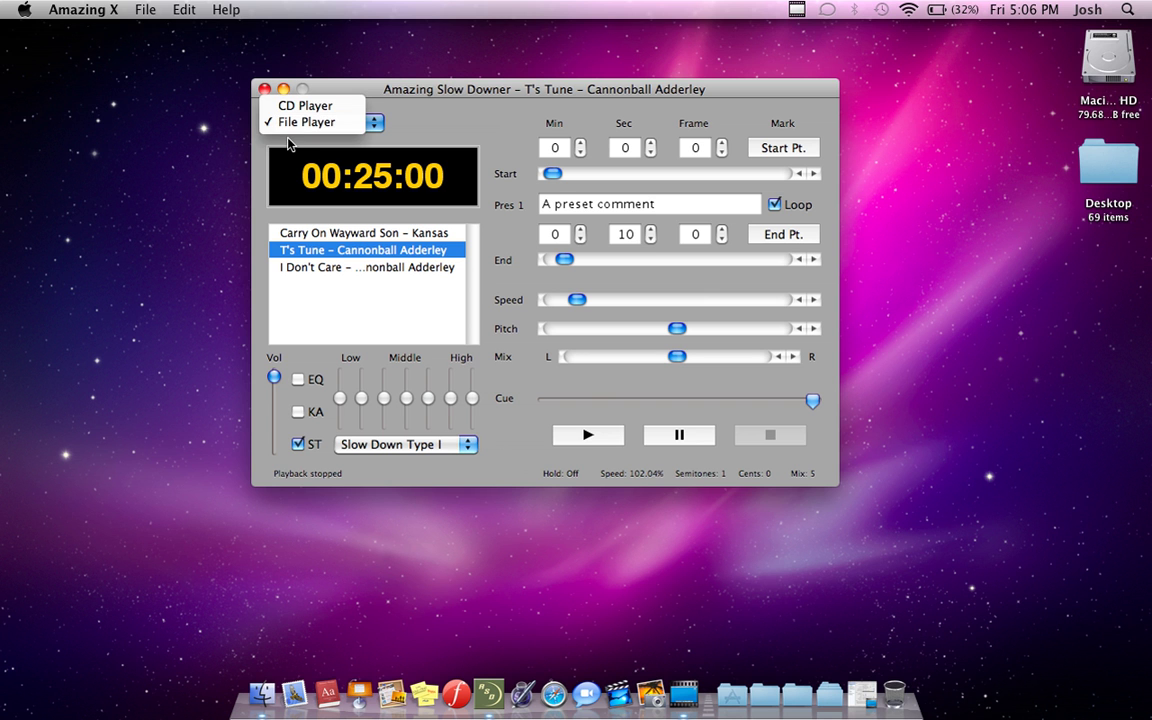
left_click(288, 138)
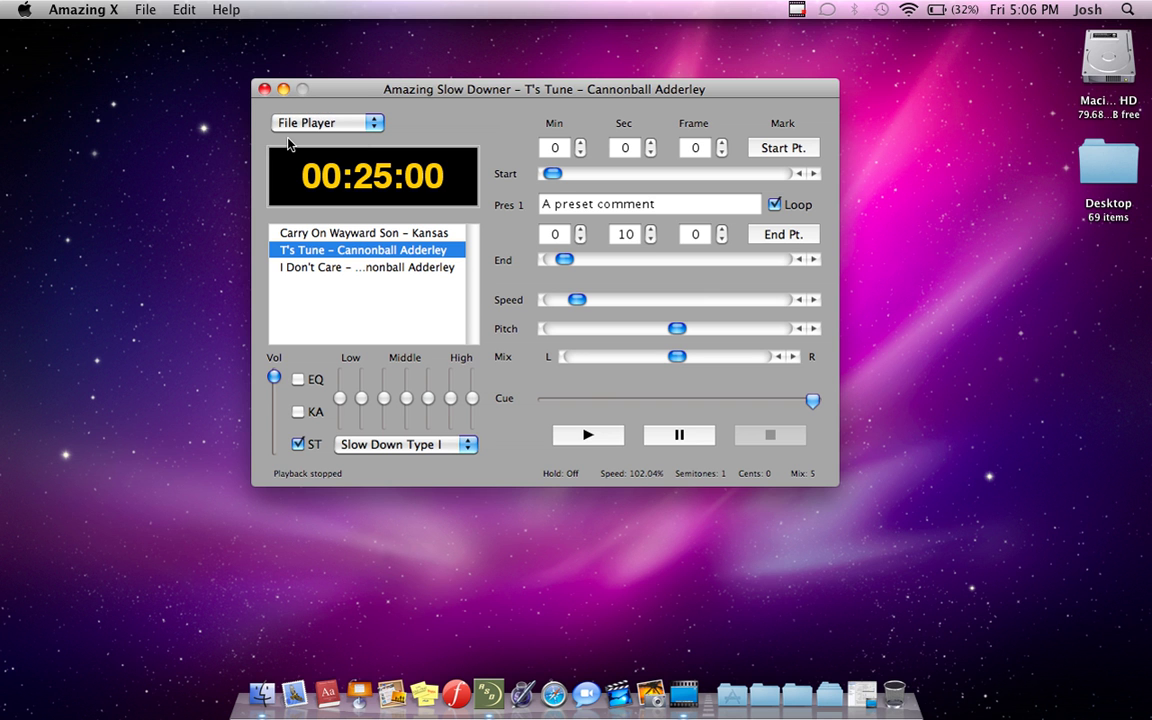